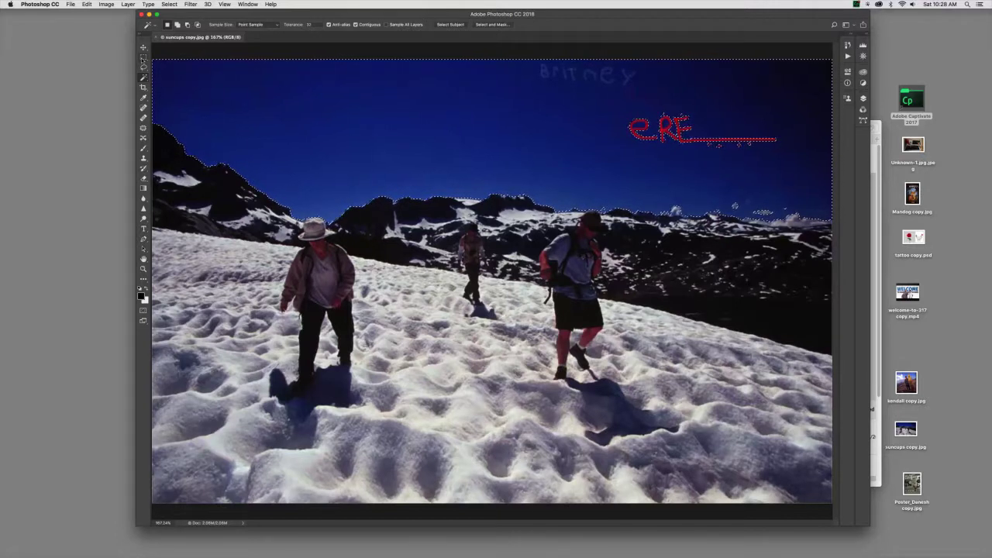
- Switch to the Rectangular Marquee tool to make rectangular selections
click(143, 58)
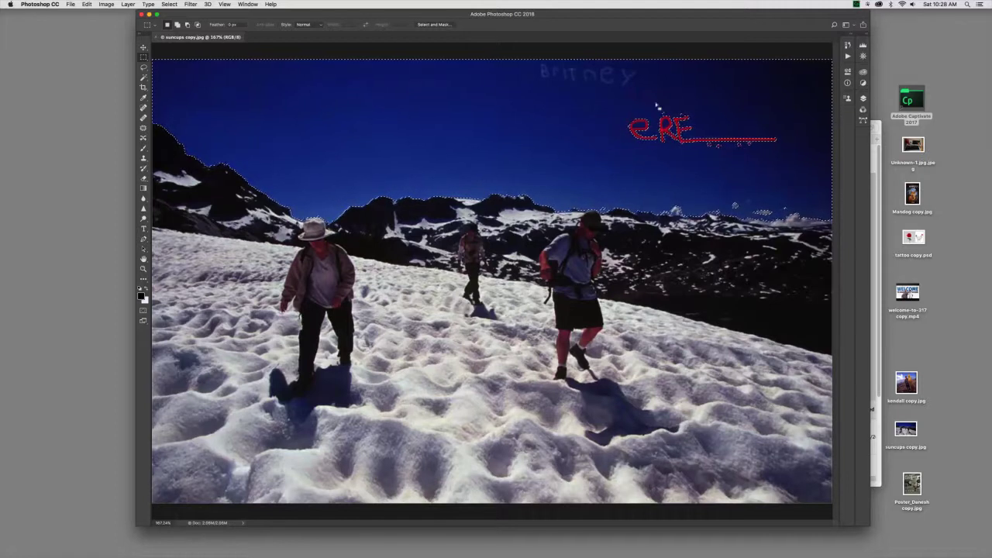
- Shift-drag a marquee along the mountain ridge to add that patch to the sky selection
key(shift)
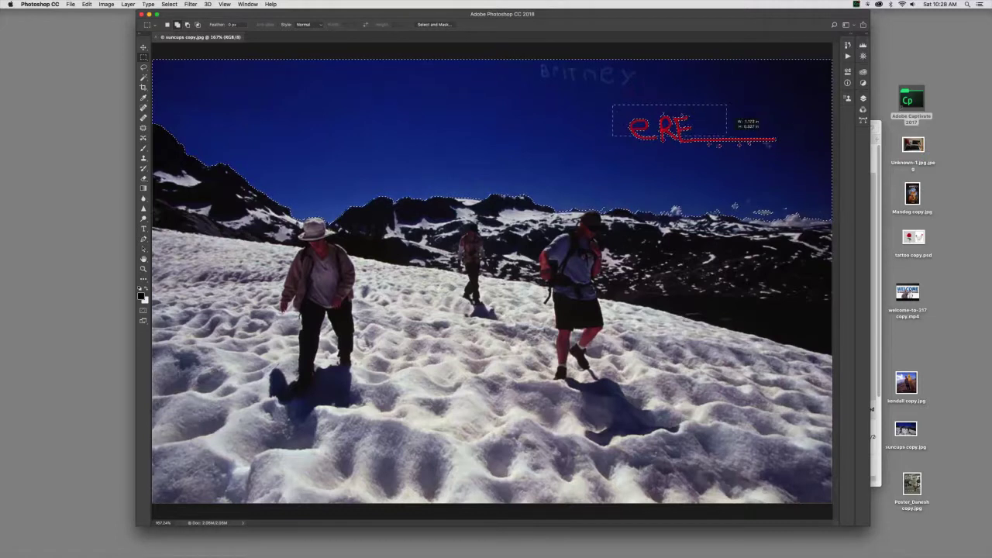
key(shift)
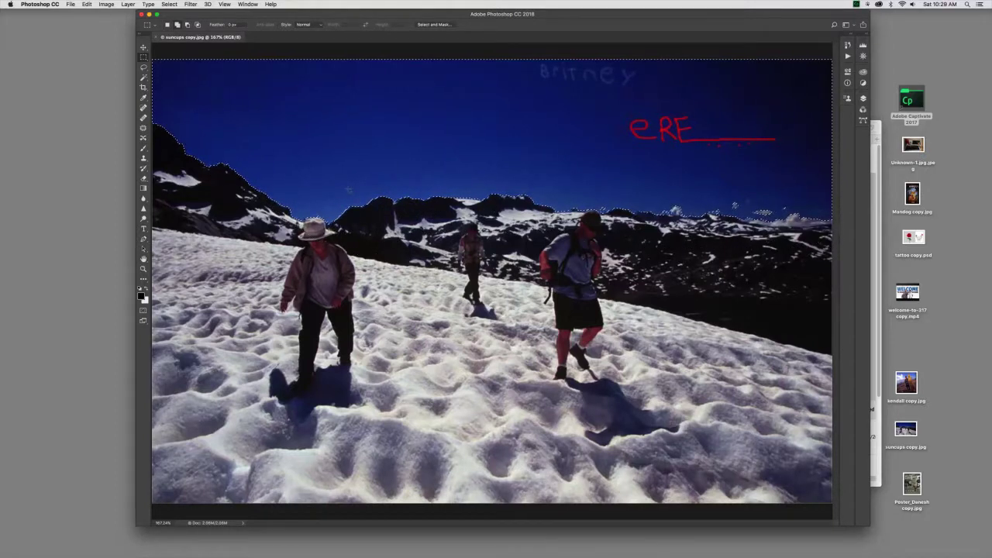
drag(347, 190, 417, 223)
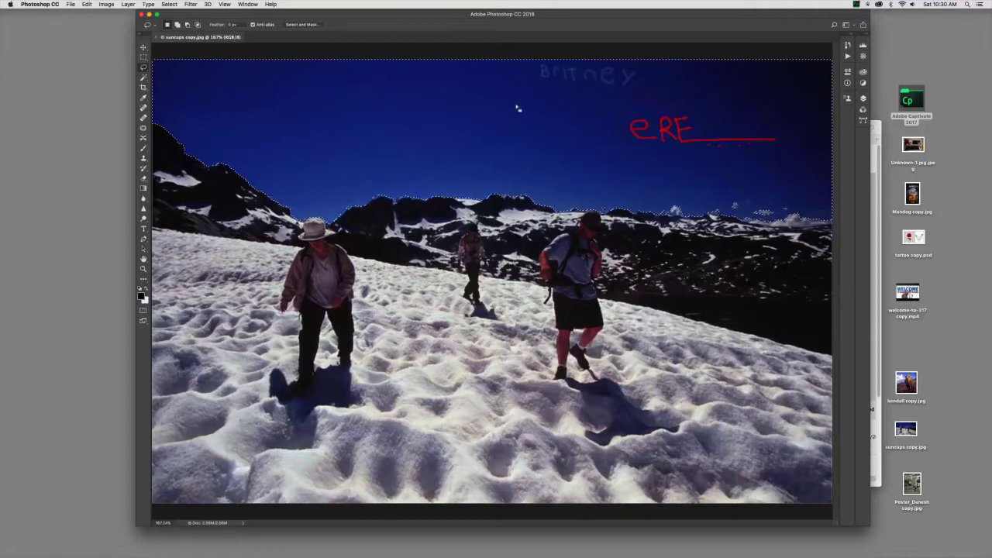
- Bring up the Select menu commands
click(170, 4)
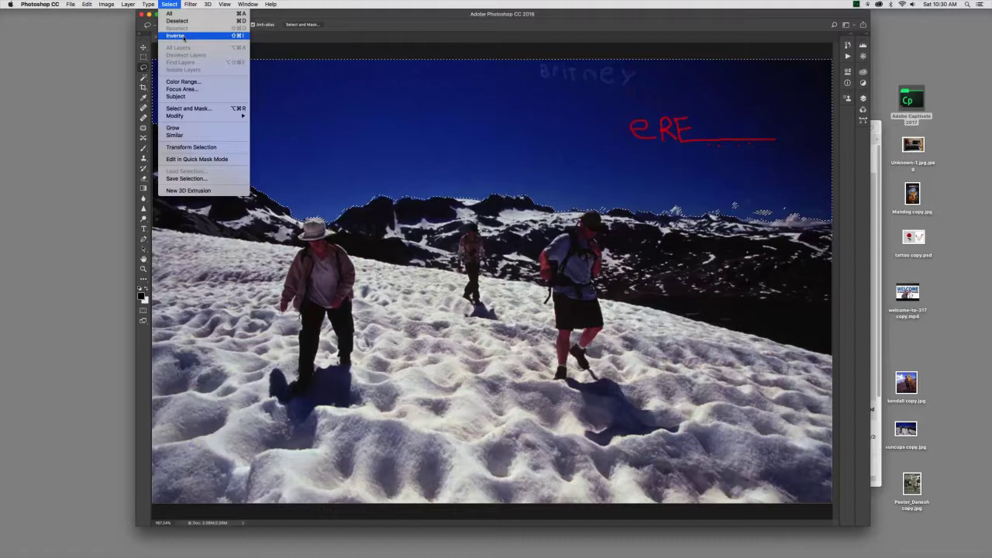
- Invert the selection with Select > Inverse so the mountains and snowfield are selected
click(176, 36)
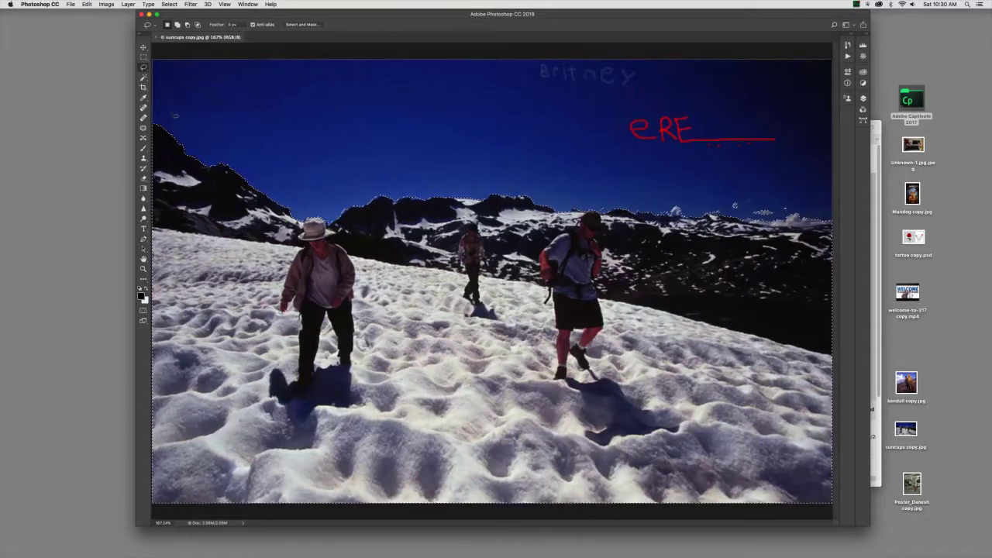
click(169, 3)
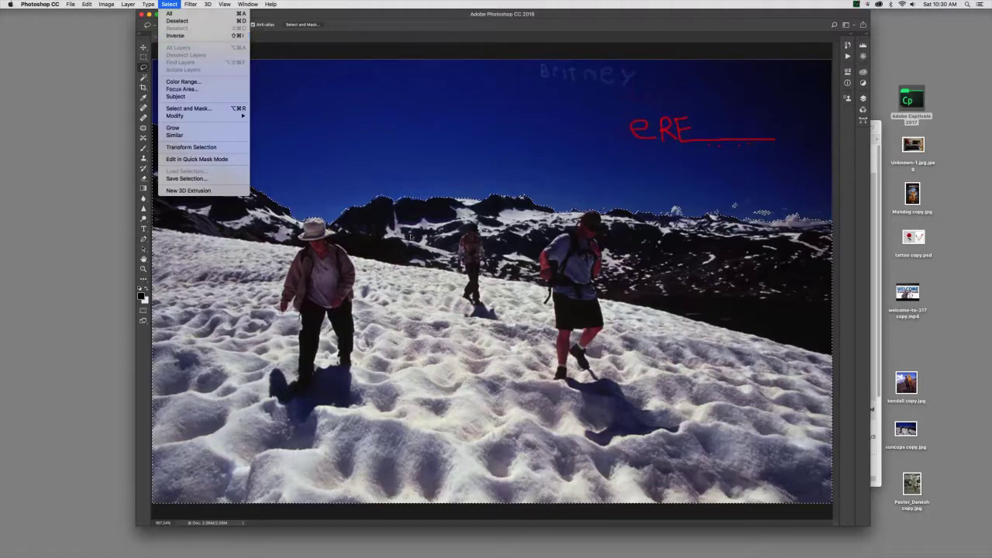
- Trace a polygonal outline around the lower snowfield, across the hikers, to subtract it with Alt
key(Return)
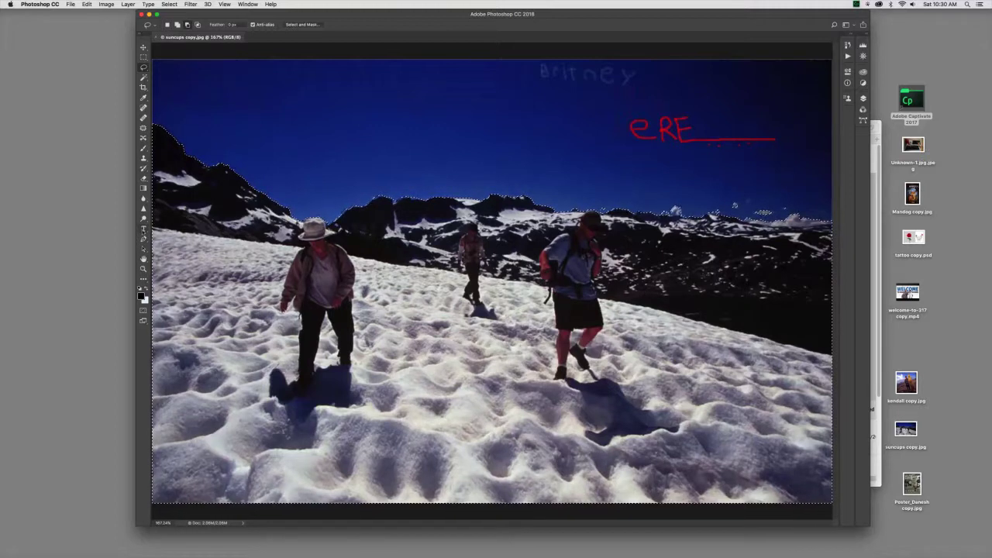
click(154, 223)
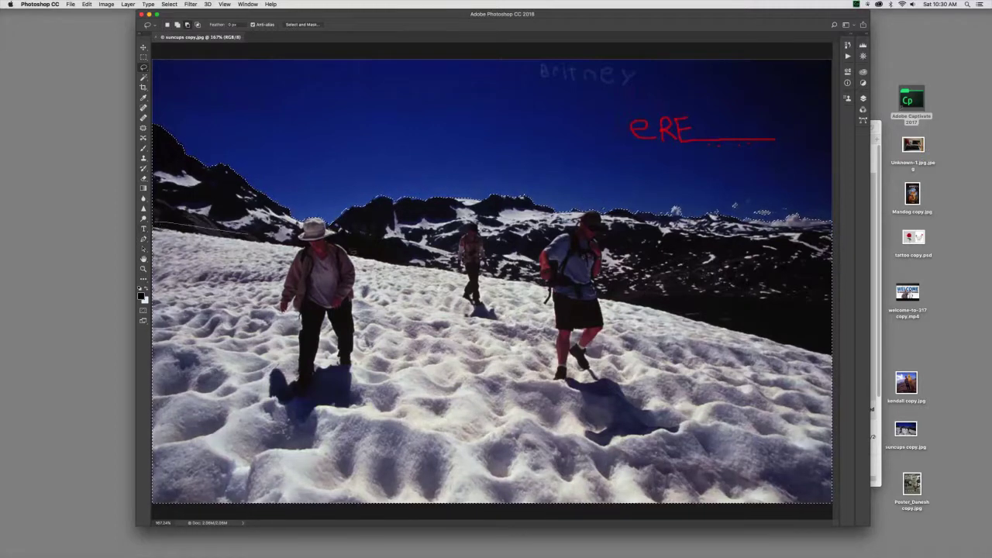
mouse_move(482, 257)
mouse_down()
mouse_move(702, 311)
mouse_move(809, 351)
mouse_move(840, 394)
mouse_move(809, 350)
mouse_move(793, 523)
mouse_move(179, 512)
mouse_up()
mouse_move(150, 472)
mouse_down()
mouse_move(163, 391)
mouse_move(164, 282)
mouse_up()
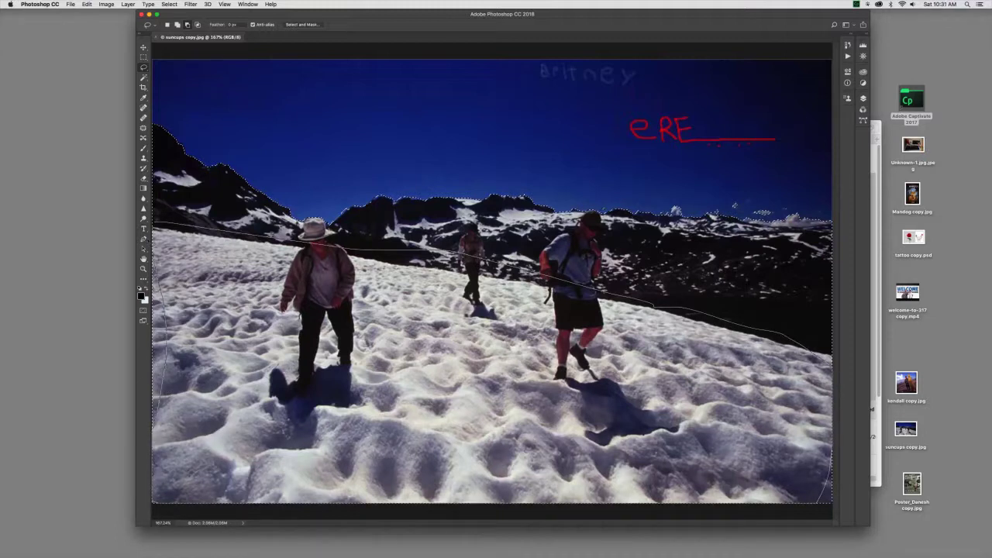
drag(159, 233, 155, 225)
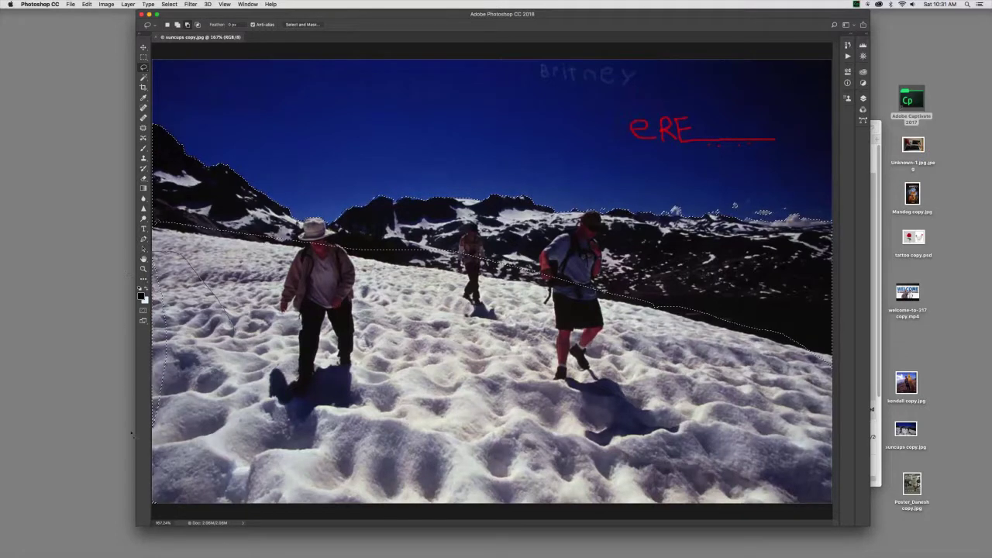
key(alt)
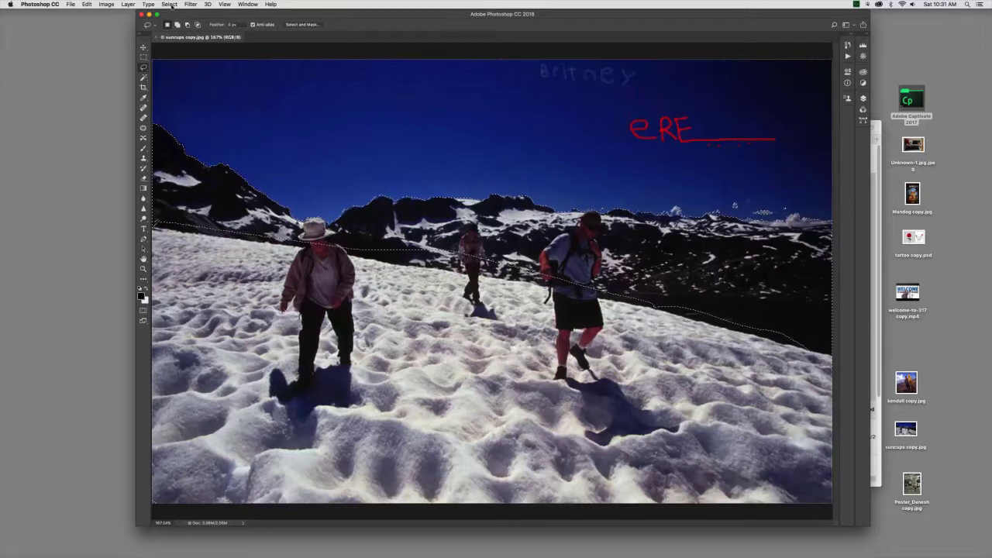
- Save the selection to a New channel named 'sky', then deselect with Cmd+D
click(170, 5)
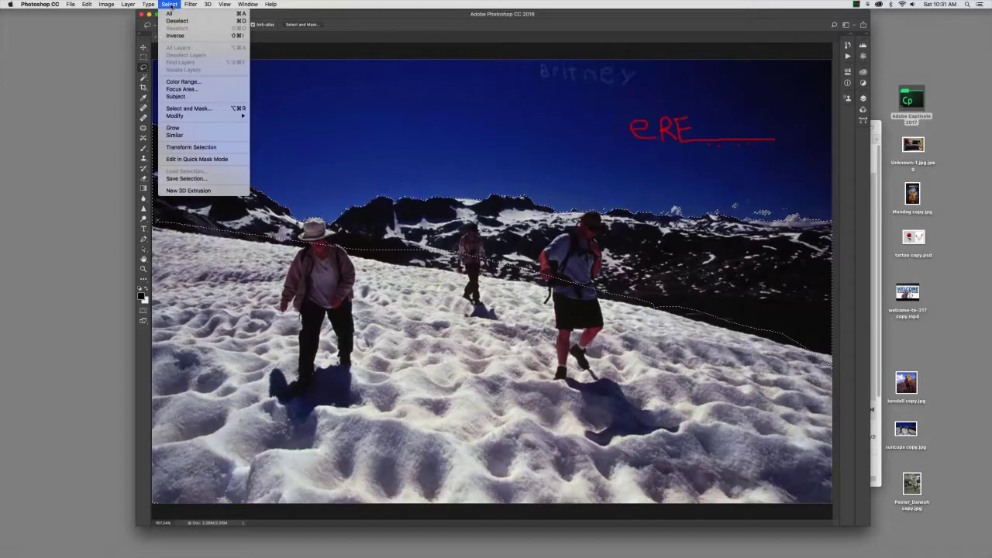
click(243, 179)
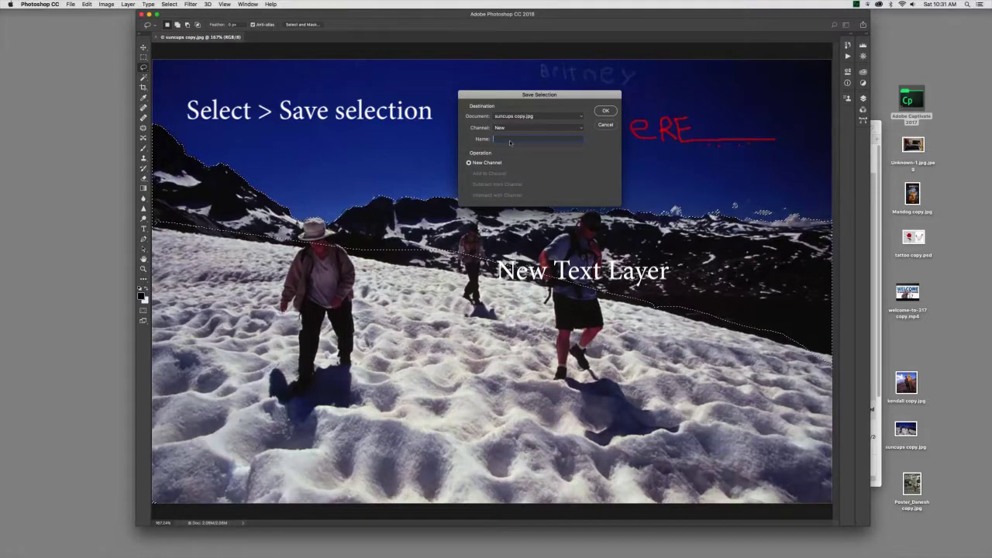
click(581, 128)
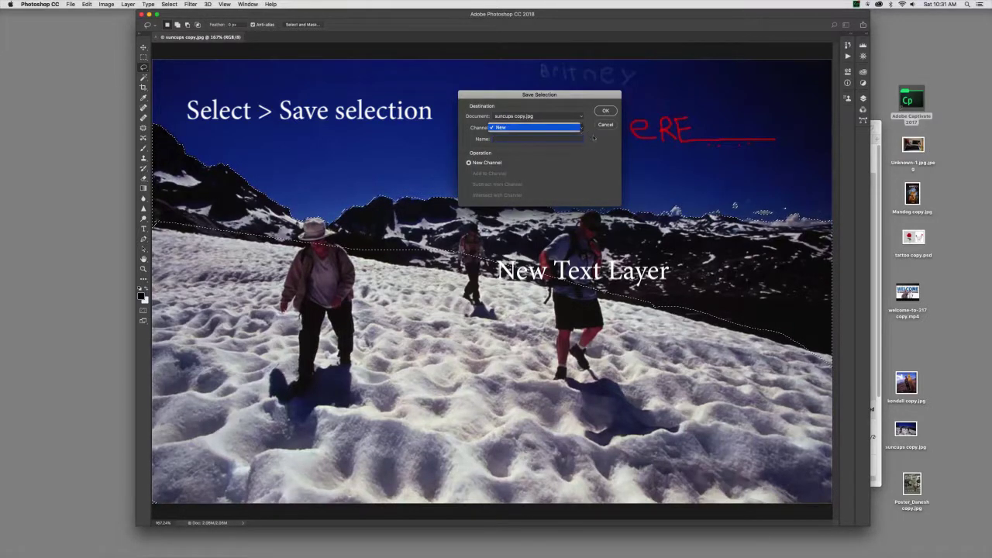
key(Return)
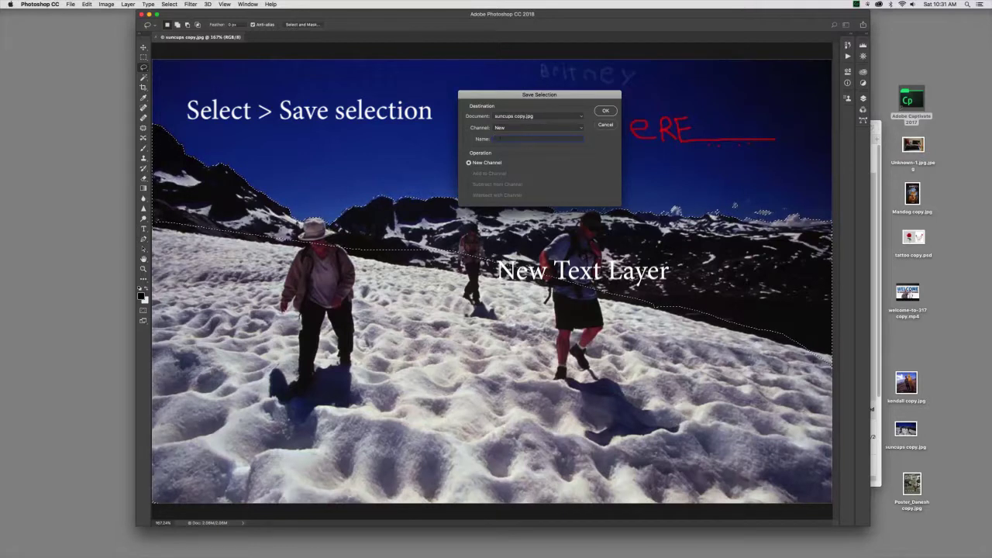
text(sk)
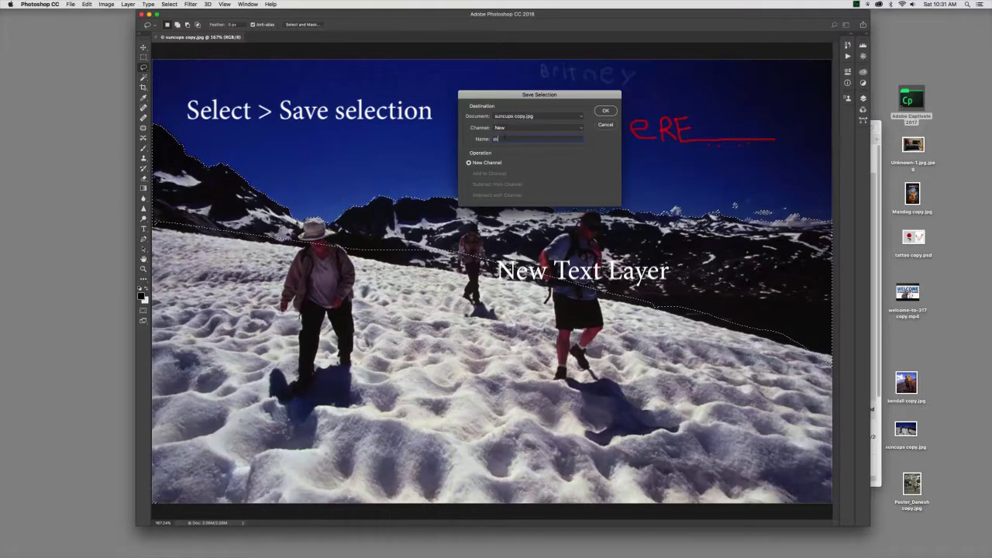
text(y)
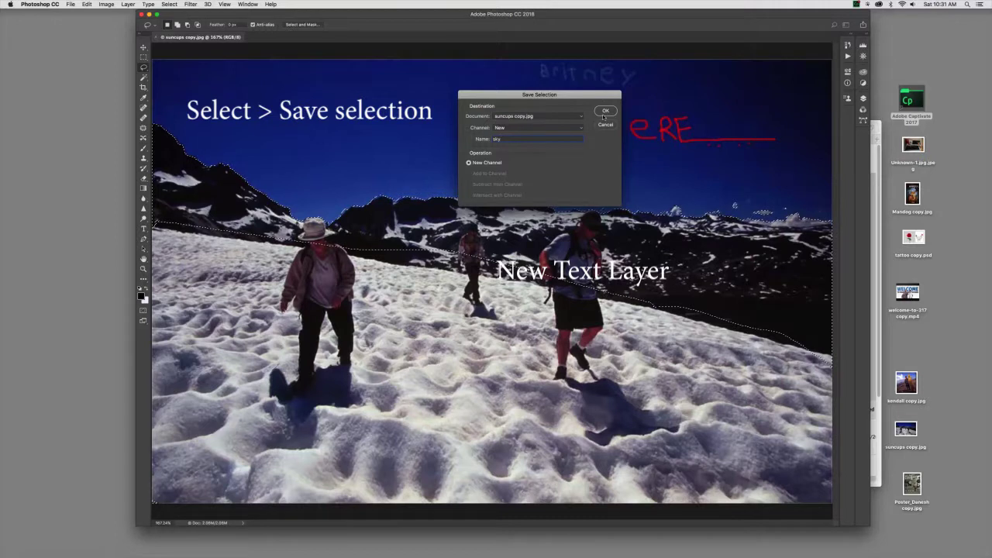
click(605, 111)
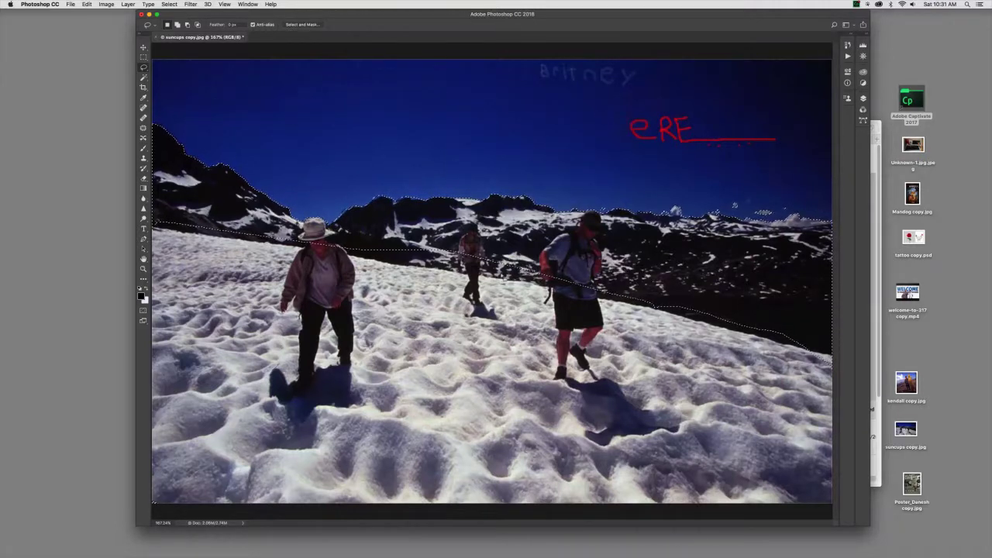
key(super+d)
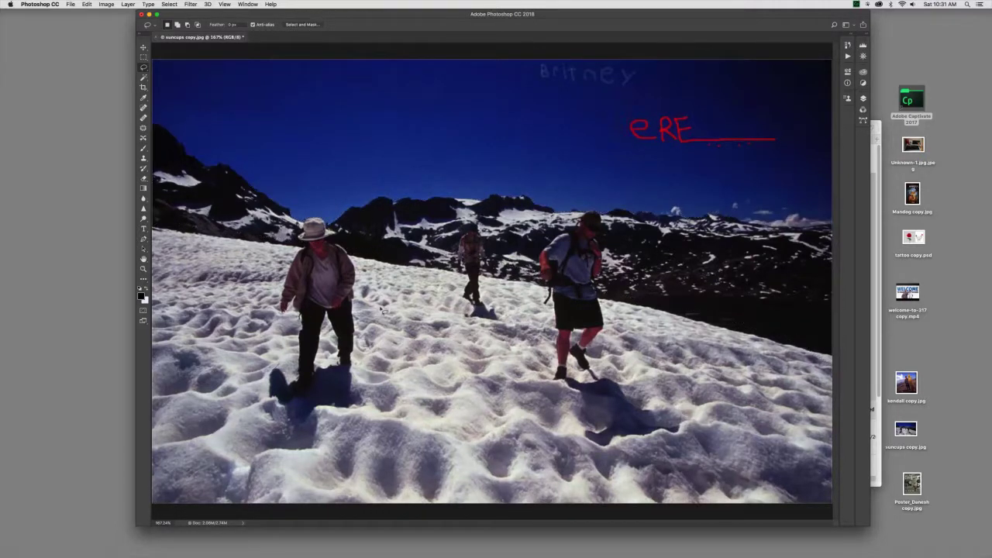
- Marquee-select the left hiker and duplicate it across the snow with the Move tool
click(144, 57)
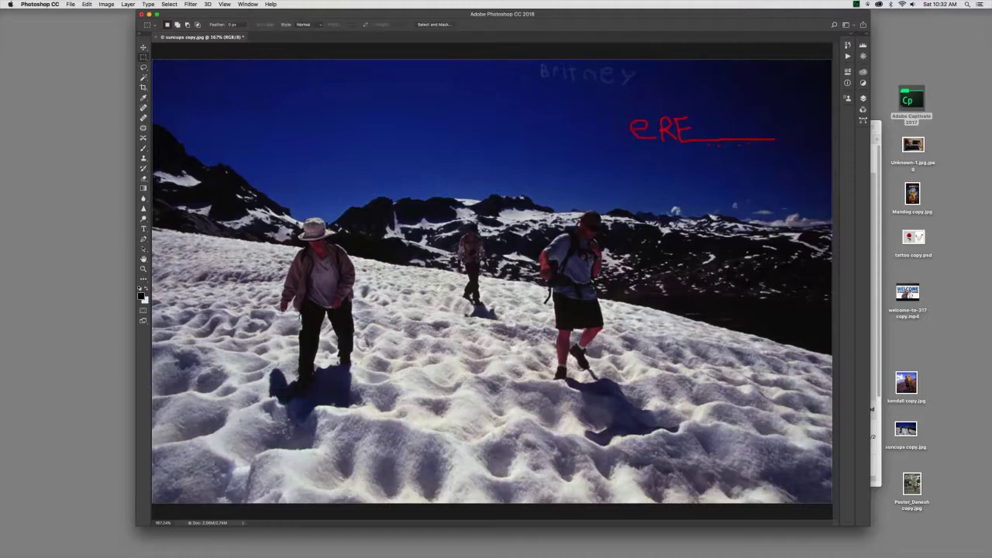
drag(250, 267, 366, 356)
click(143, 47)
drag(309, 305, 336, 395)
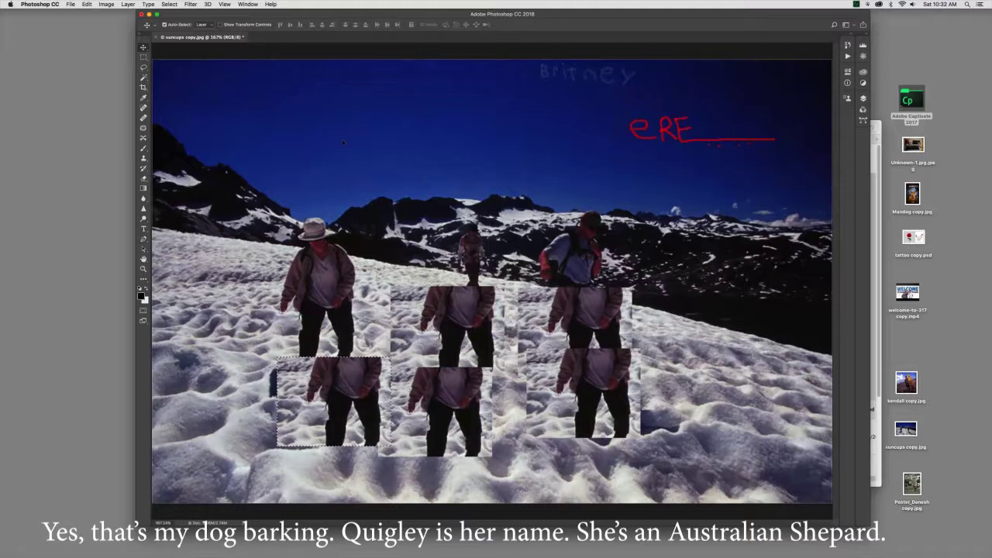
- Load the saved 'sky' channel back as the selection via Select > Load Selection
click(169, 5)
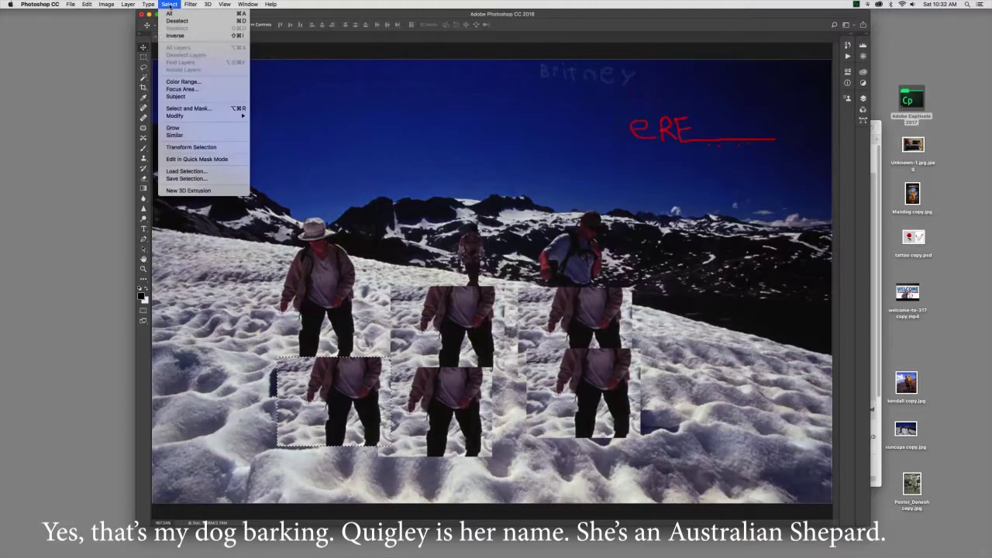
click(225, 171)
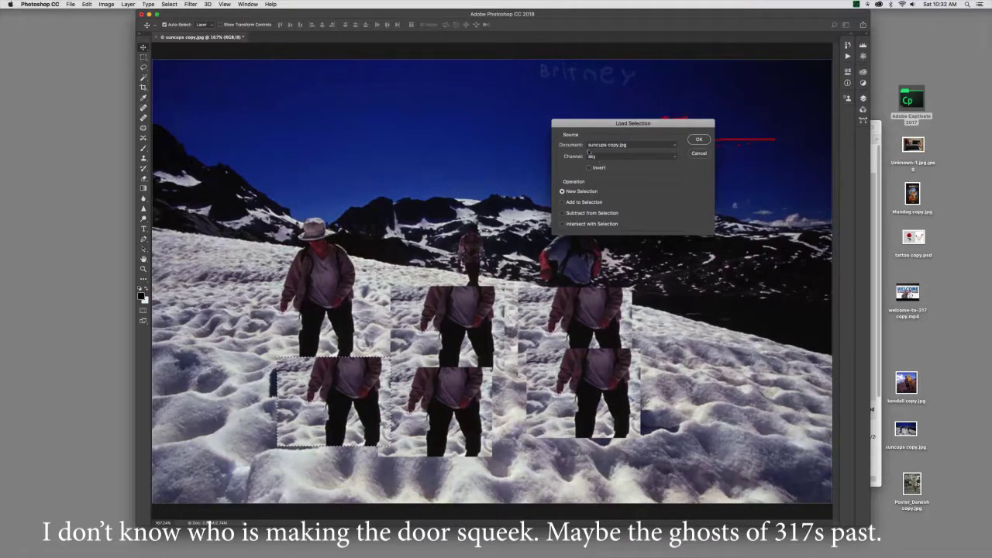
click(698, 139)
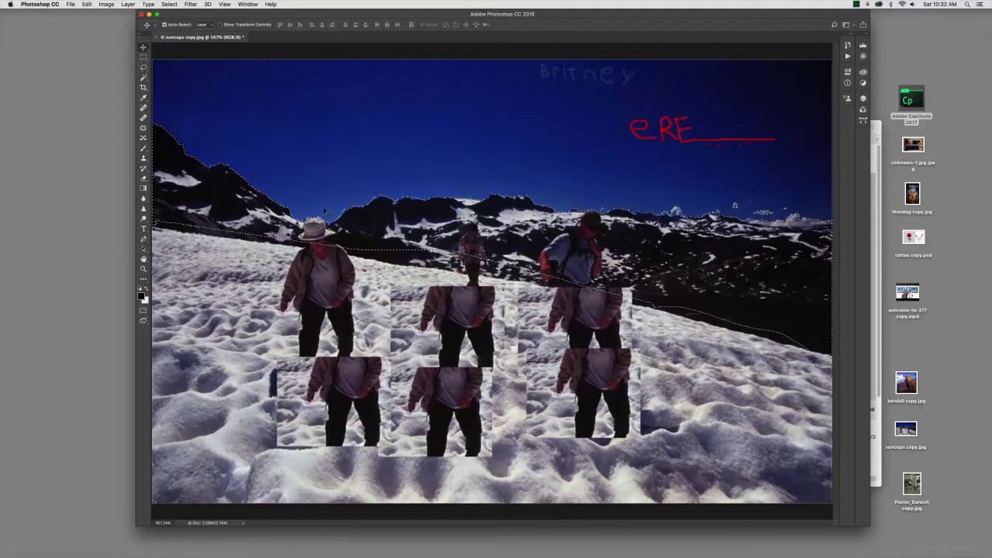
- Deselect the reloaded sky selection, move the Photoshop window left, and open tattoo copy.psd
key(m)
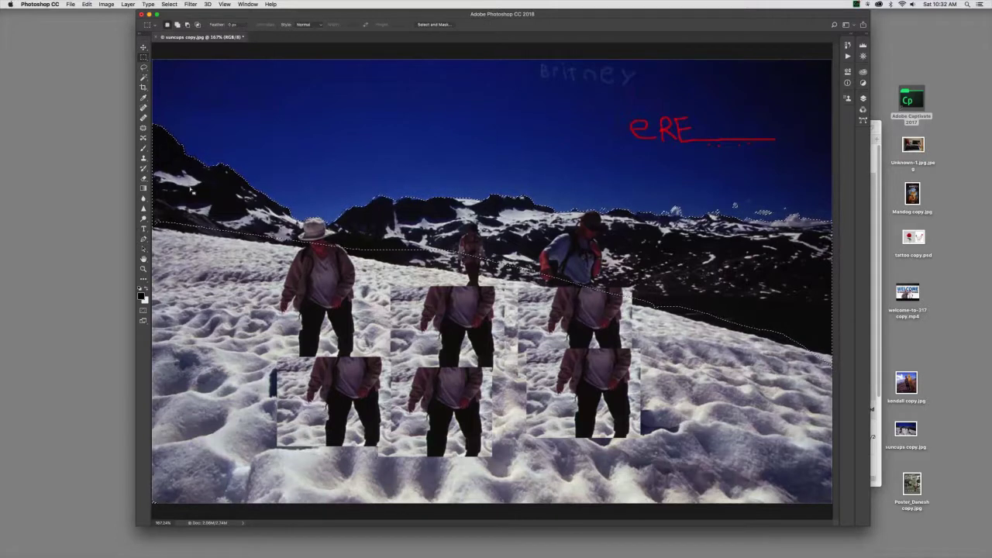
click(218, 254)
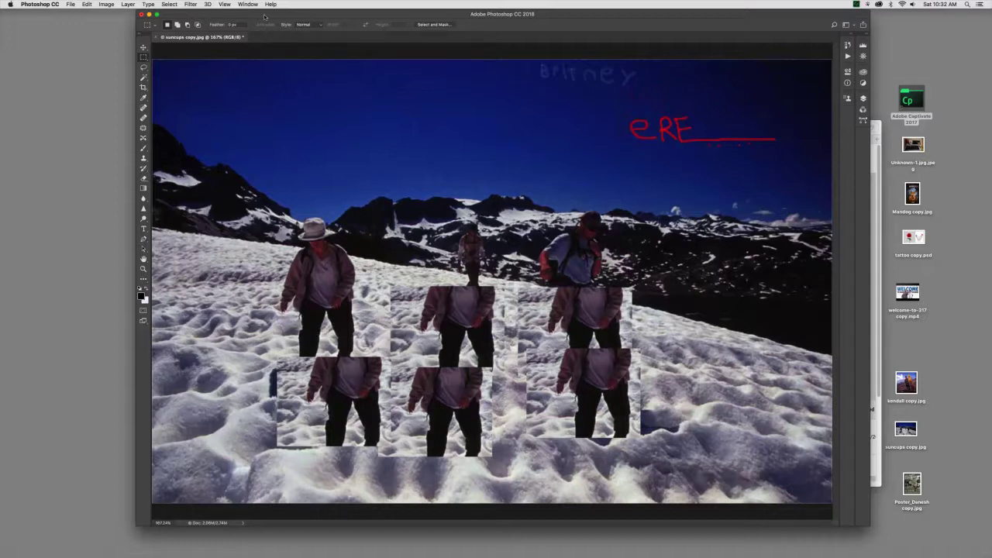
drag(264, 16, 283, 19)
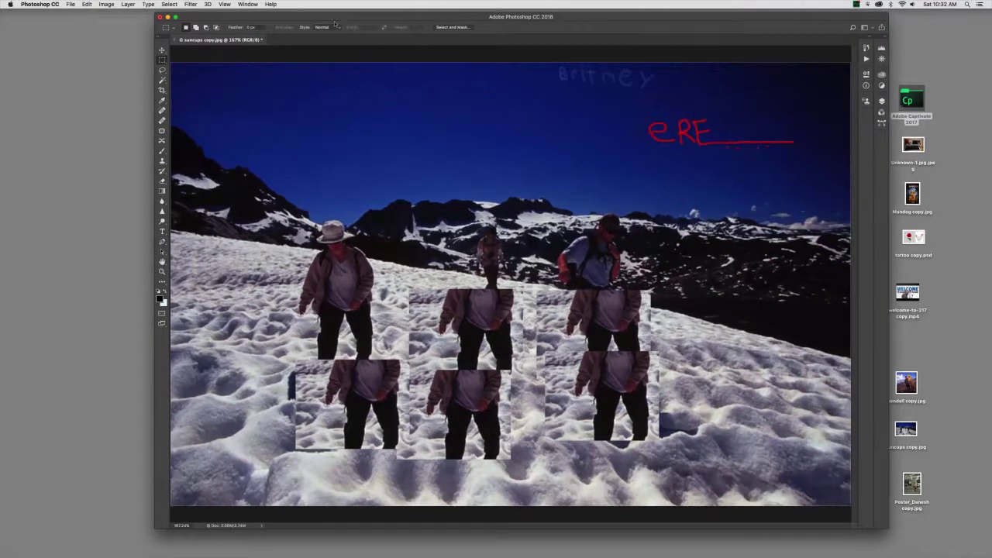
drag(346, 18, 295, 17)
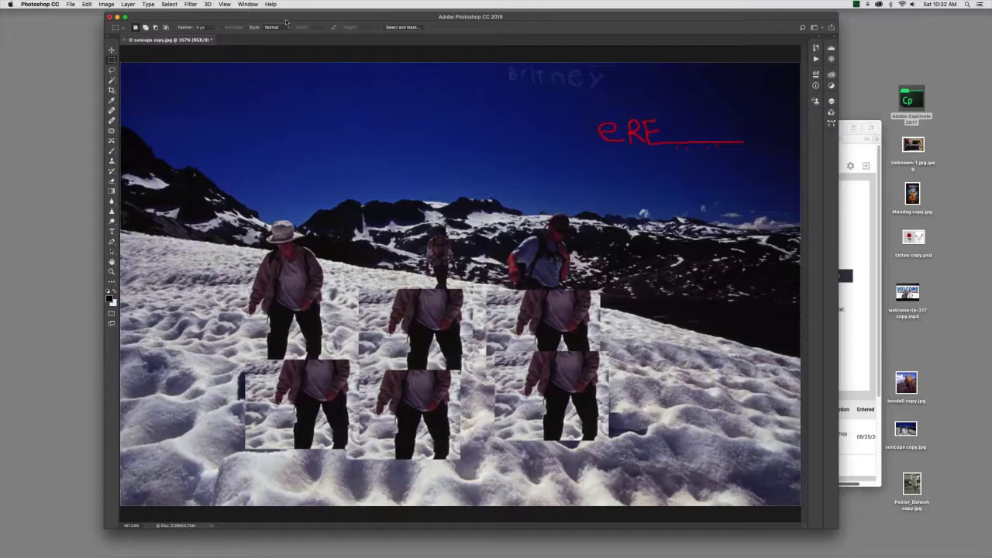
double_click(909, 239)
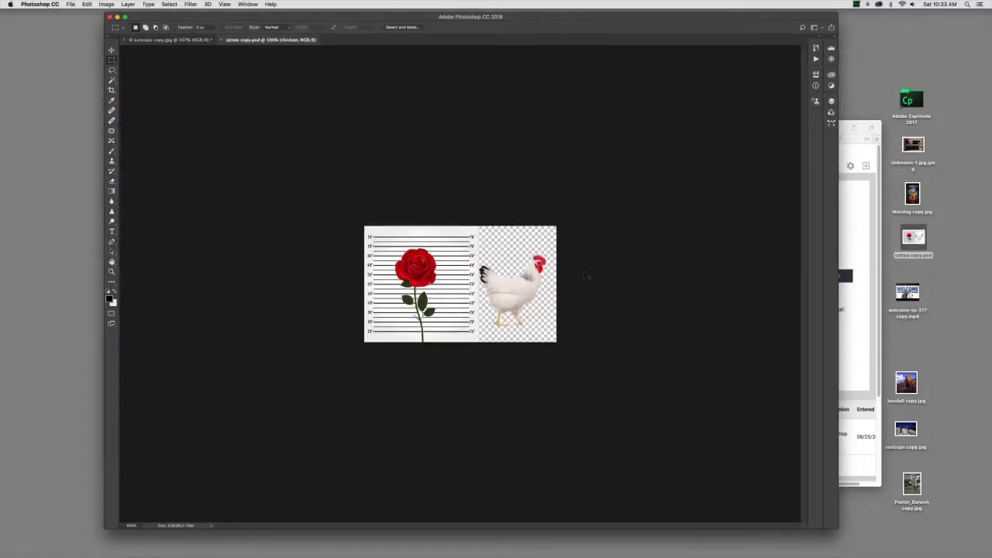
key(super+equal)
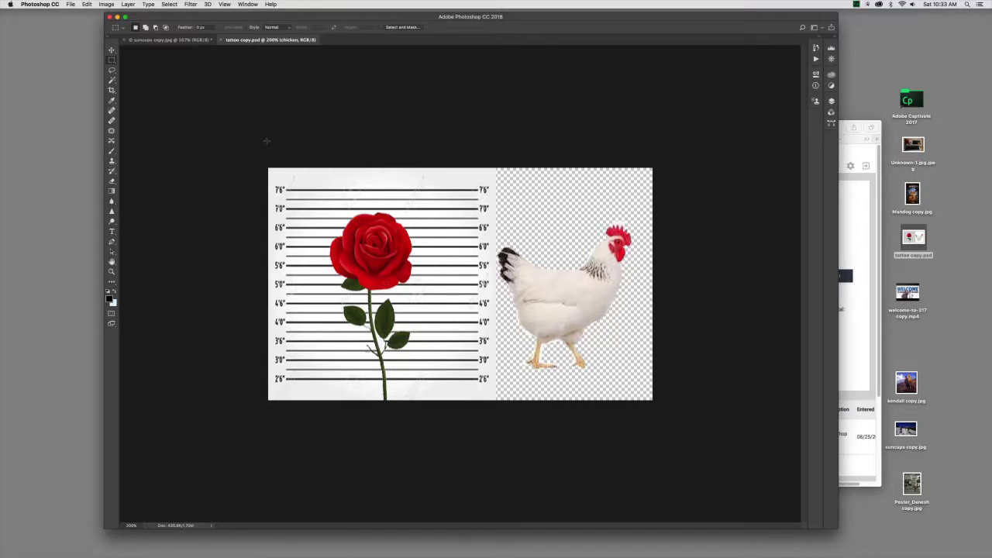
click(220, 39)
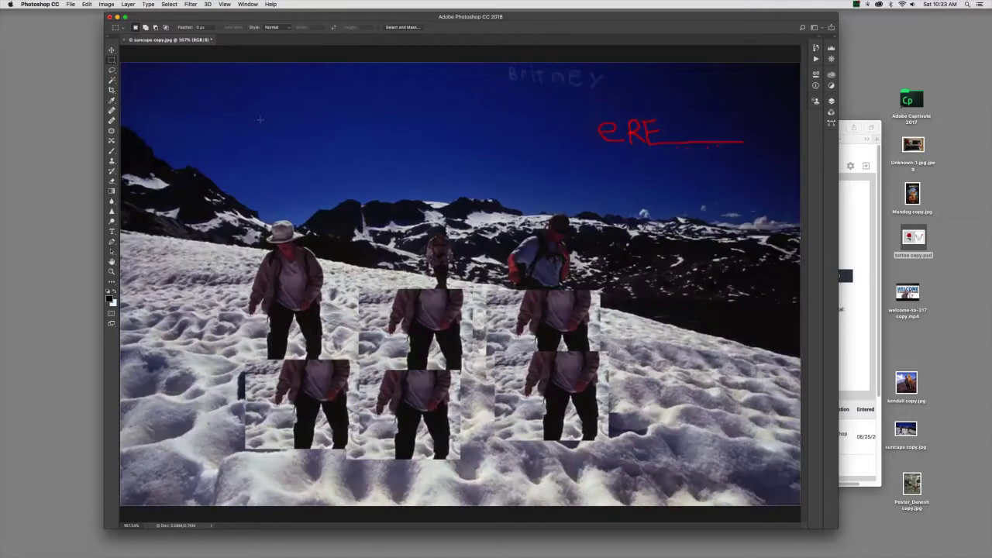